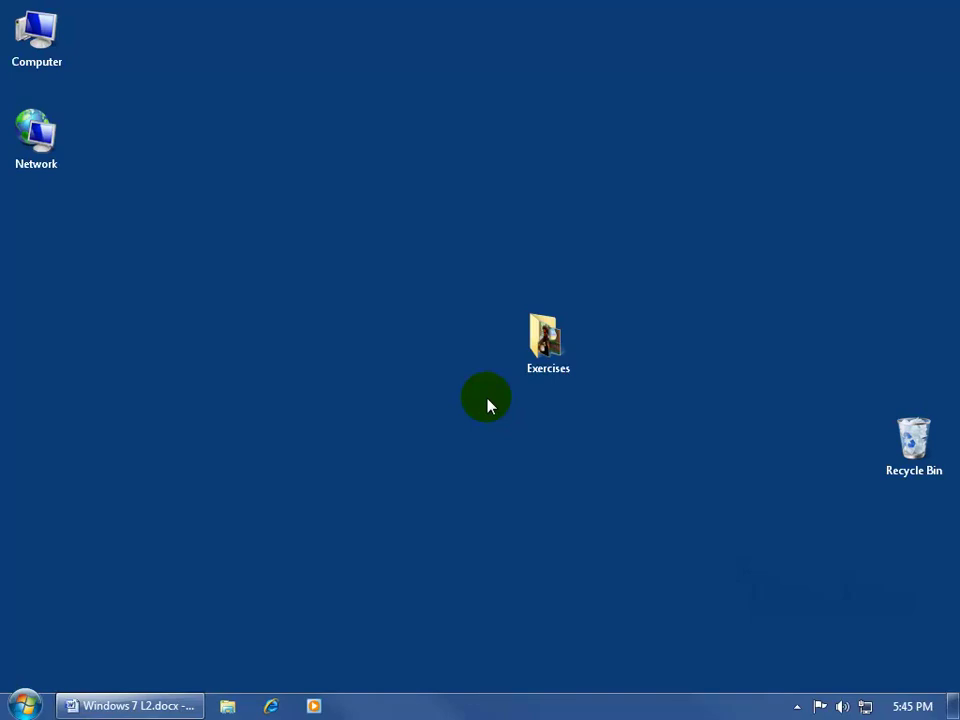
Open the desktop Exercises folder and view the infotips of its files
double_click(552, 362)
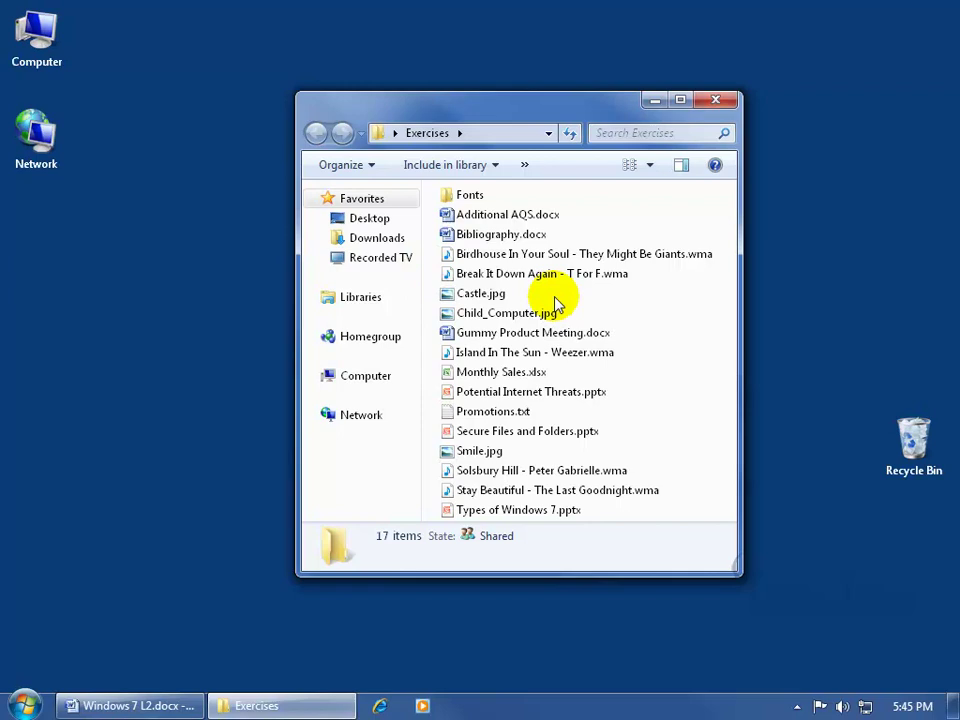
mouse_move(466, 306)
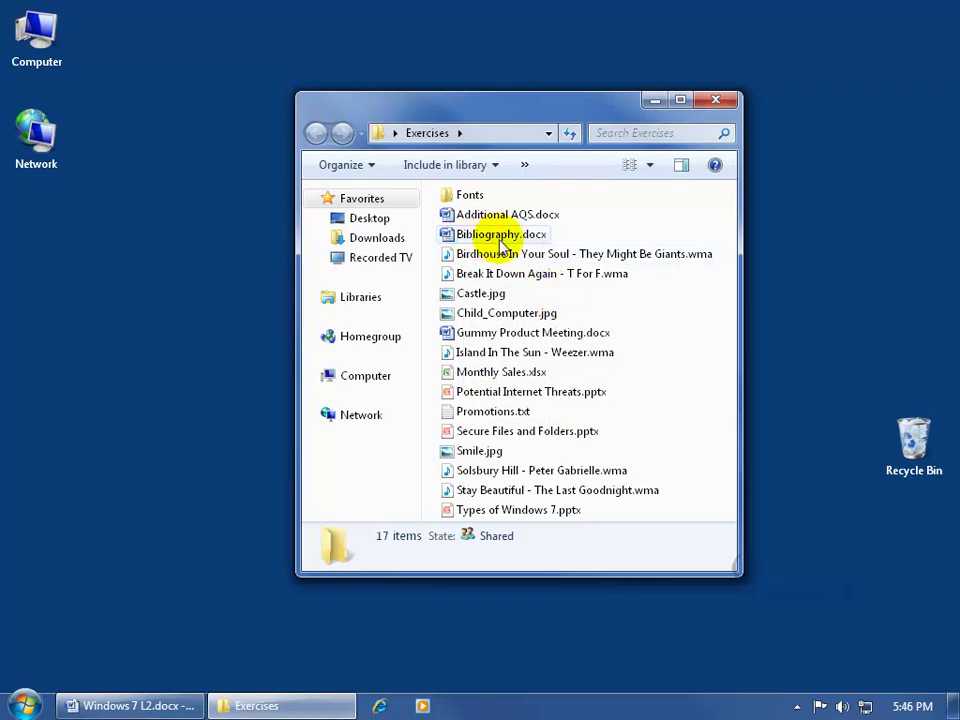
mouse_move(522, 245)
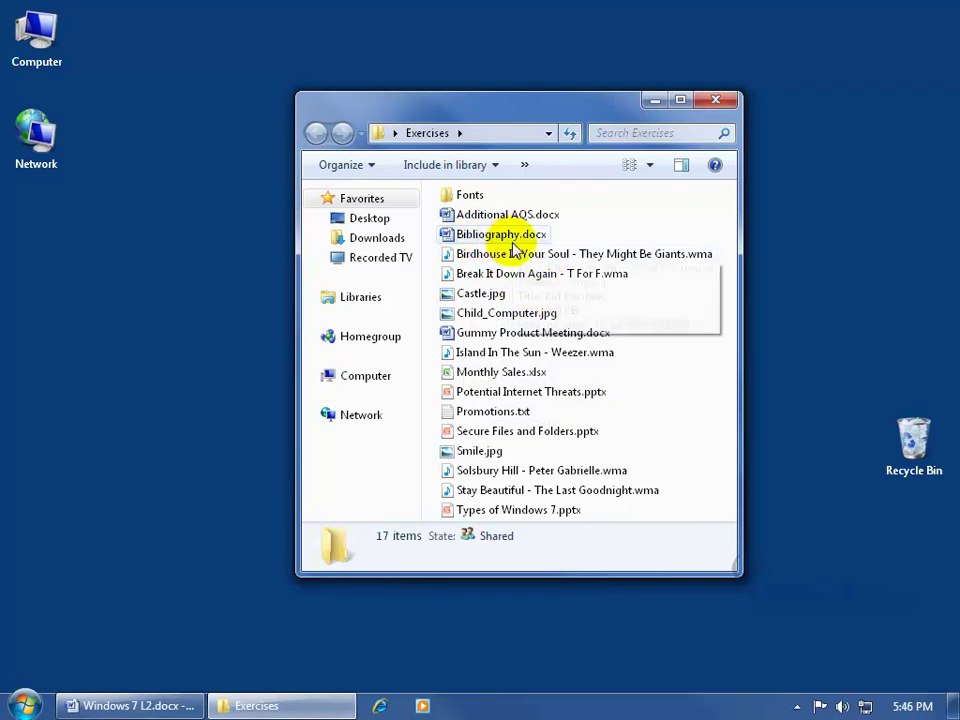
double_click(492, 412)
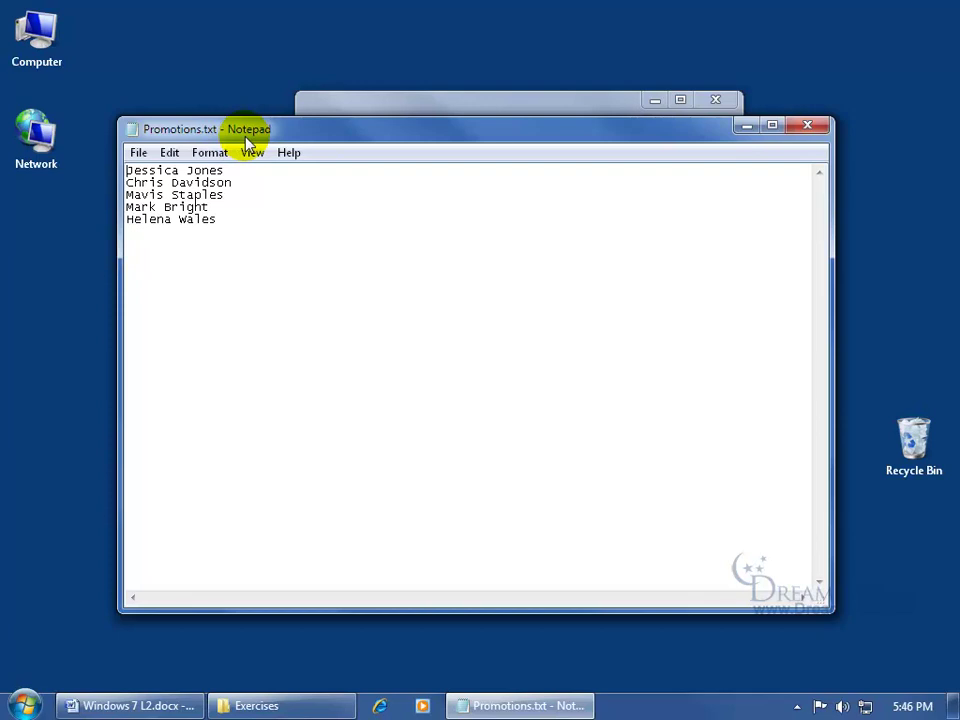
left_click(805, 125)
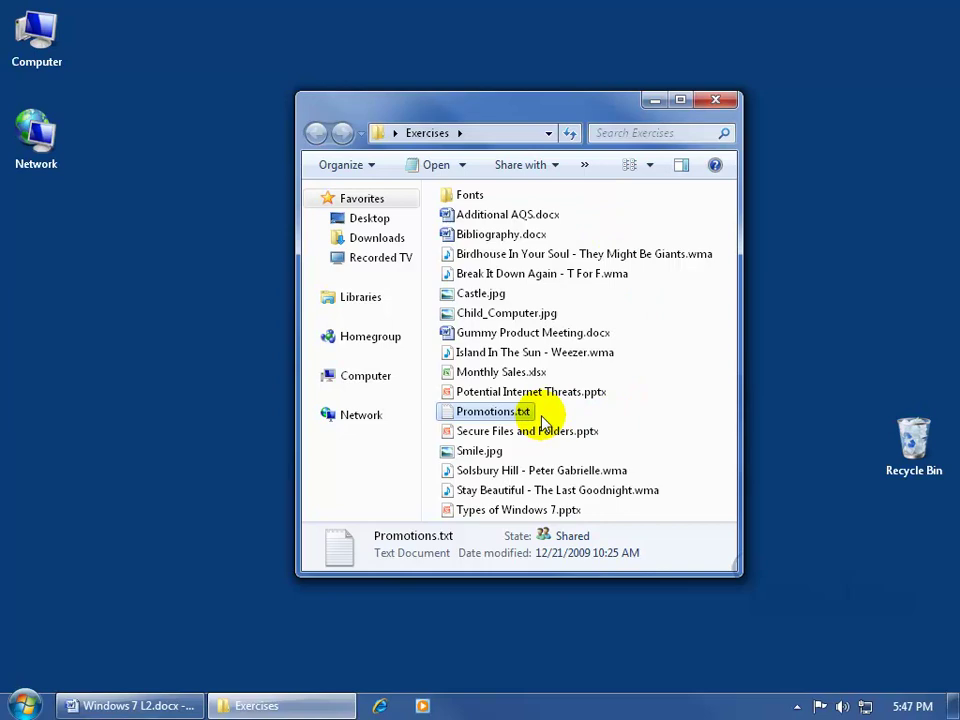
mouse_move(535, 422)
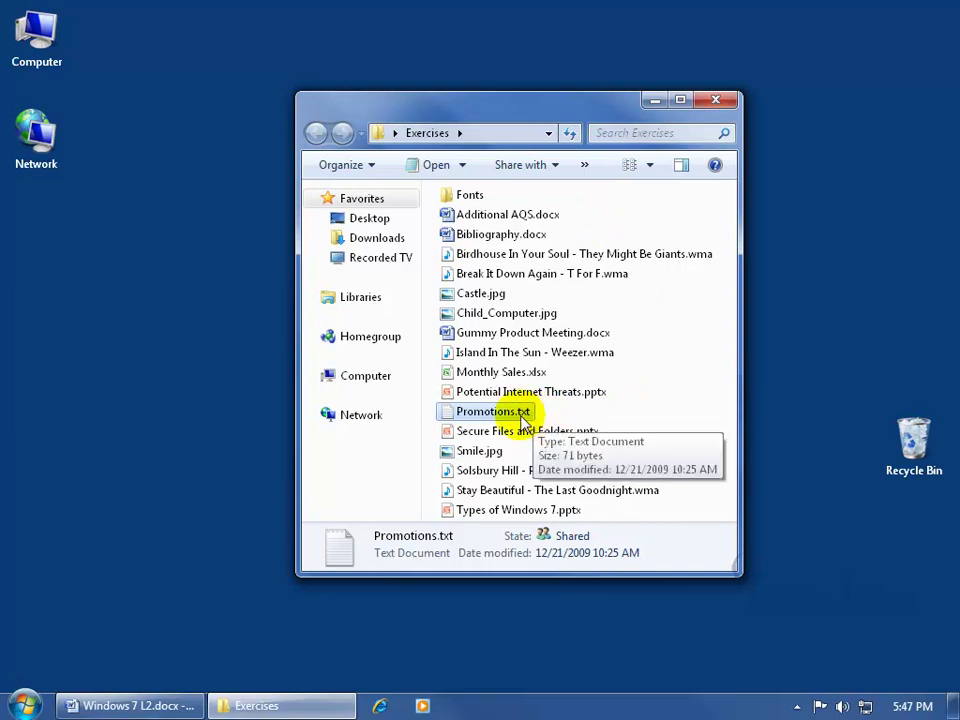
Go to the Programs category of Control Panel from the Start menu
left_click(24, 705)
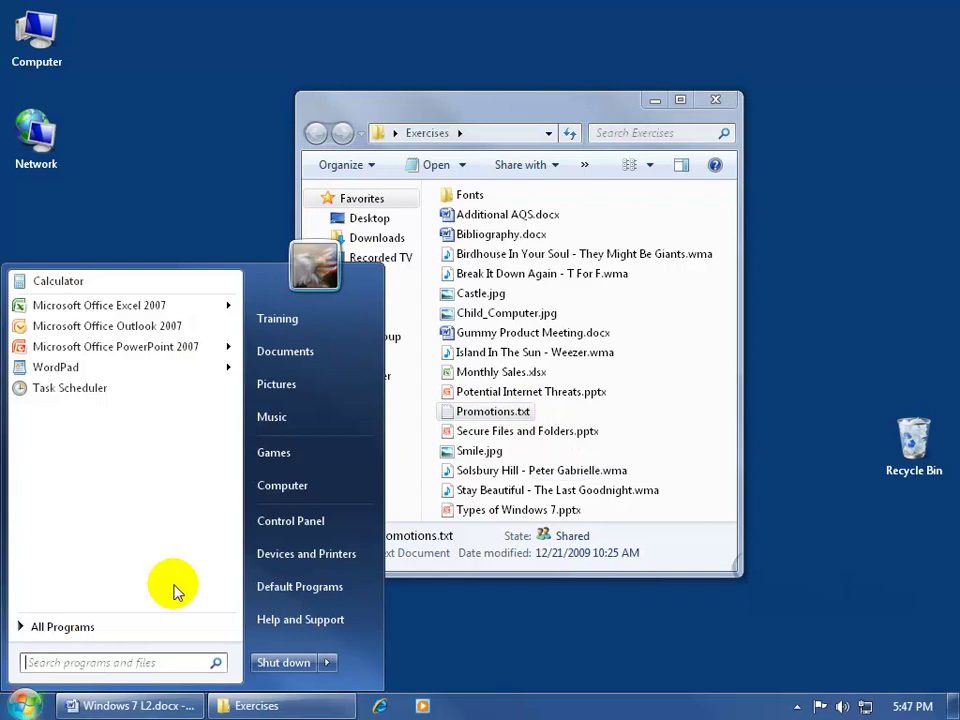
left_click(313, 521)
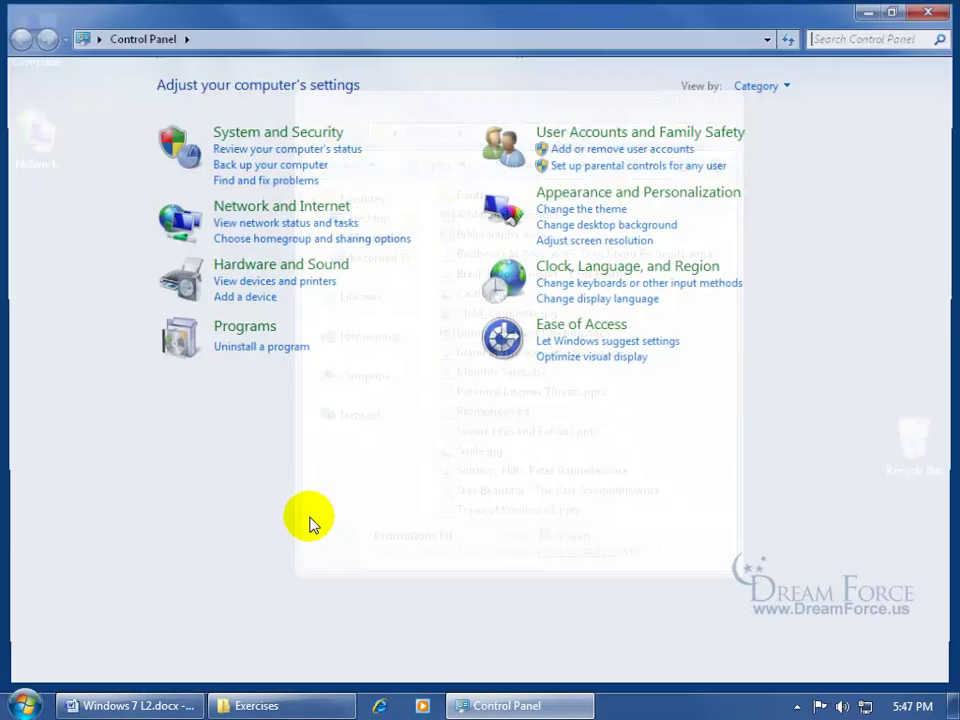
left_click(254, 331)
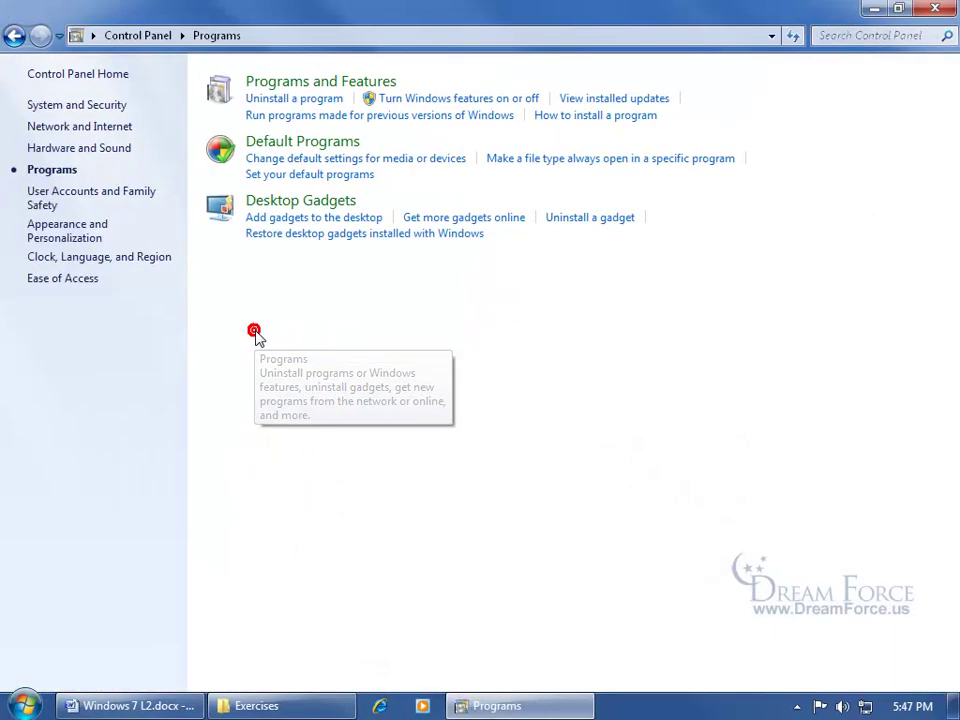
In Set Associations, change the .txt default program from Notepad to Microsoft Office Word
left_click(583, 160)
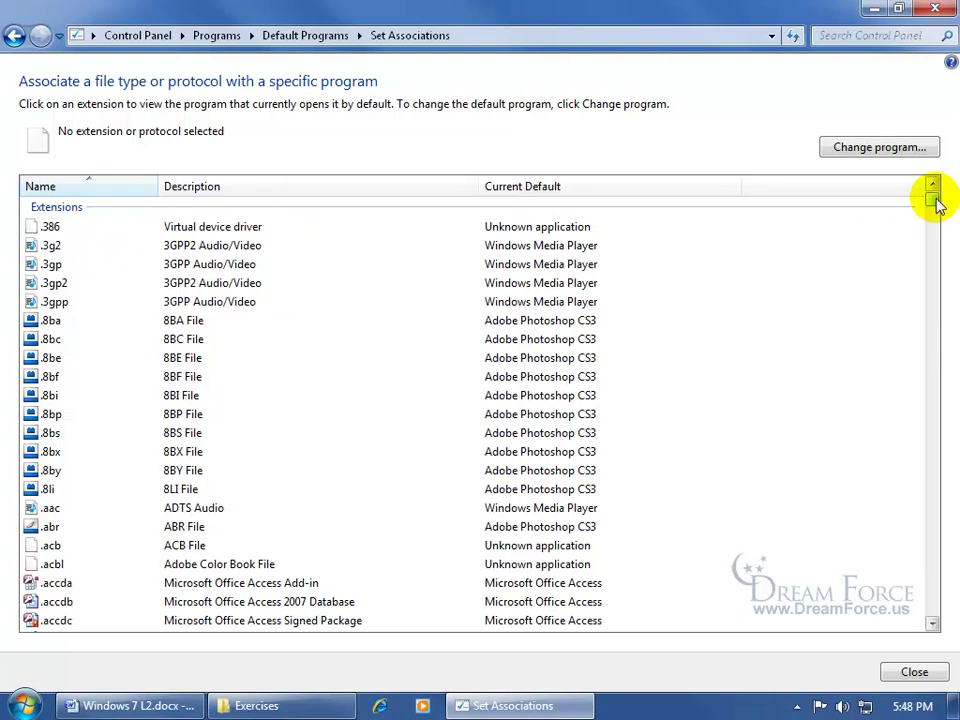
left_click_drag(937, 205, 928, 543)
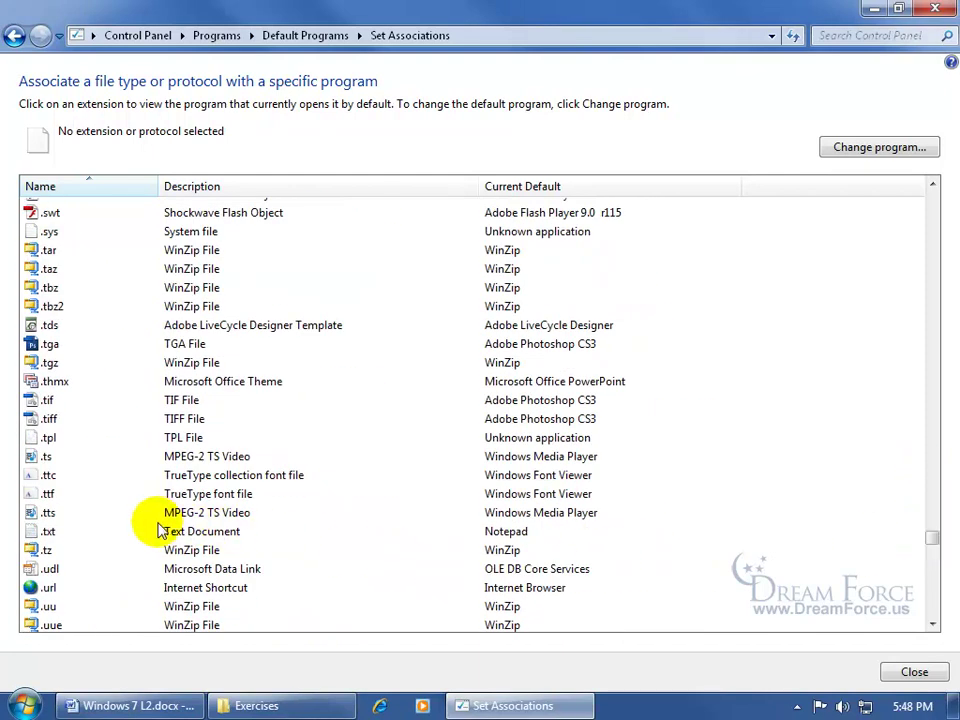
left_click(44, 533)
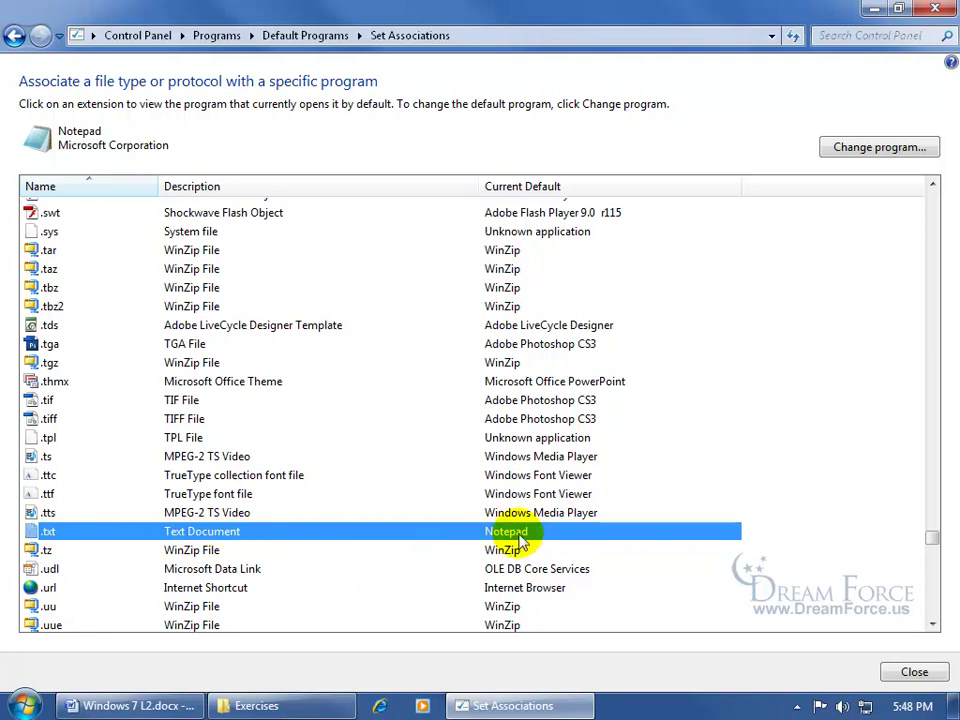
left_click(875, 153)
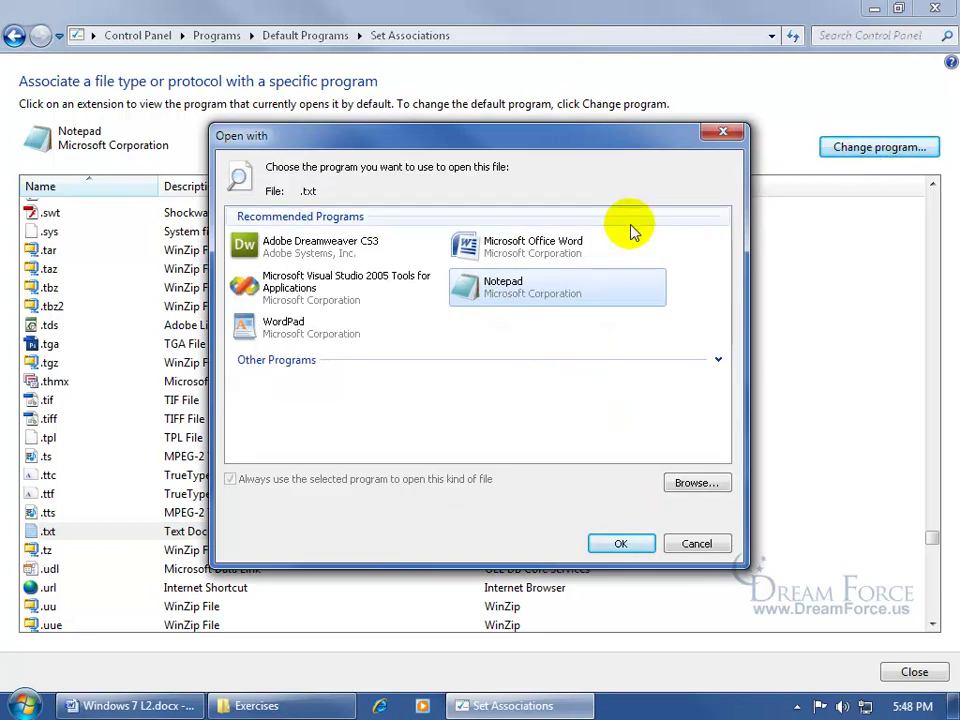
left_click(527, 248)
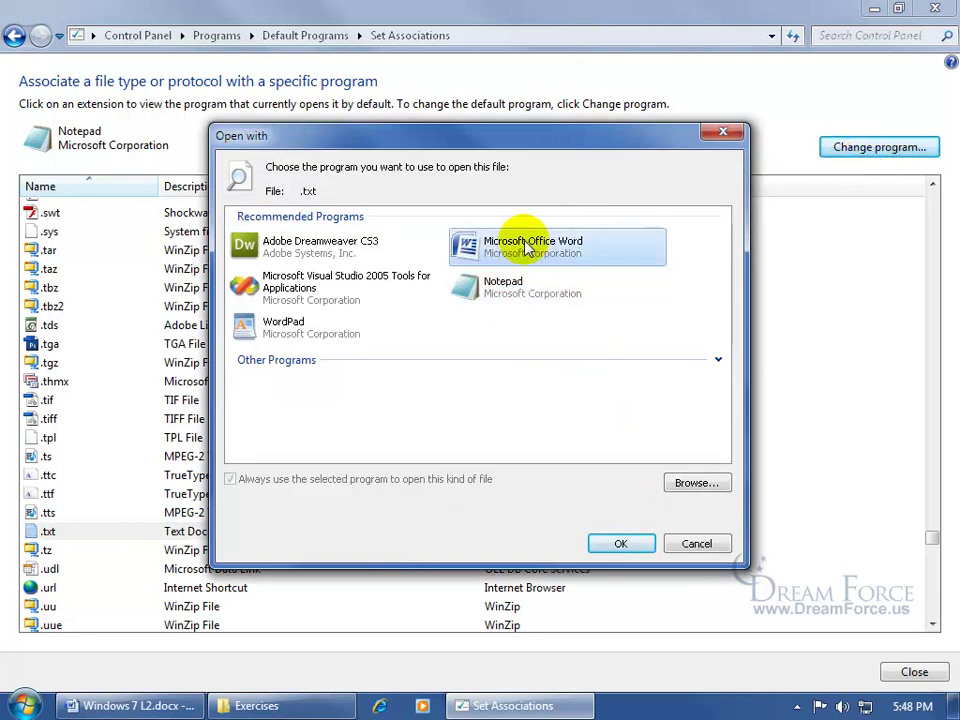
double_click(527, 248)
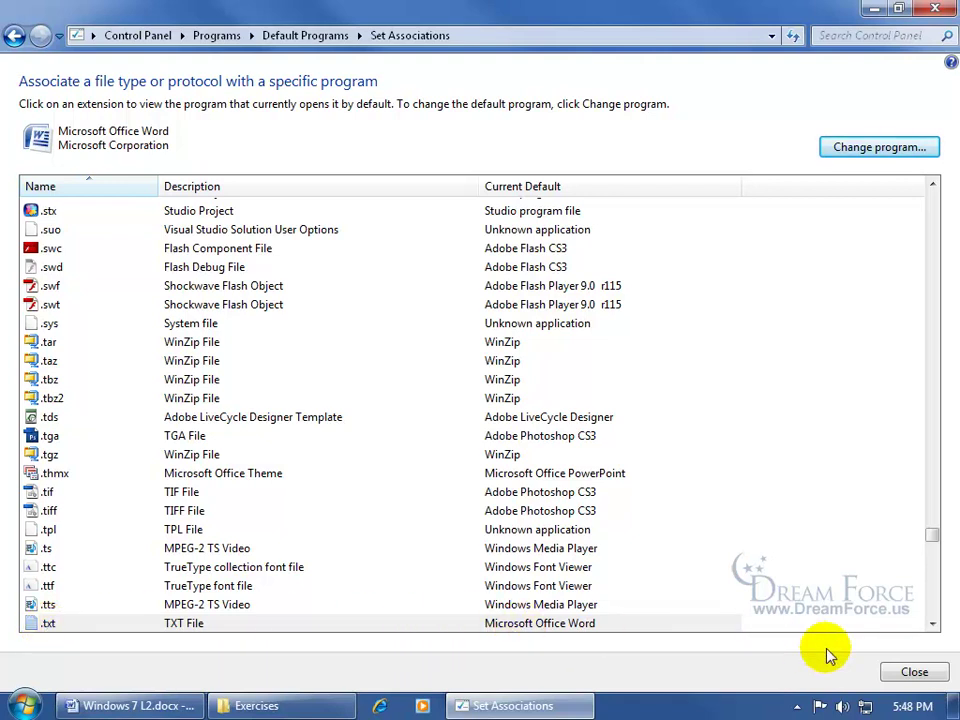
Close Control Panel and open Promotions.txt to confirm it launches in Word
left_click(918, 673)
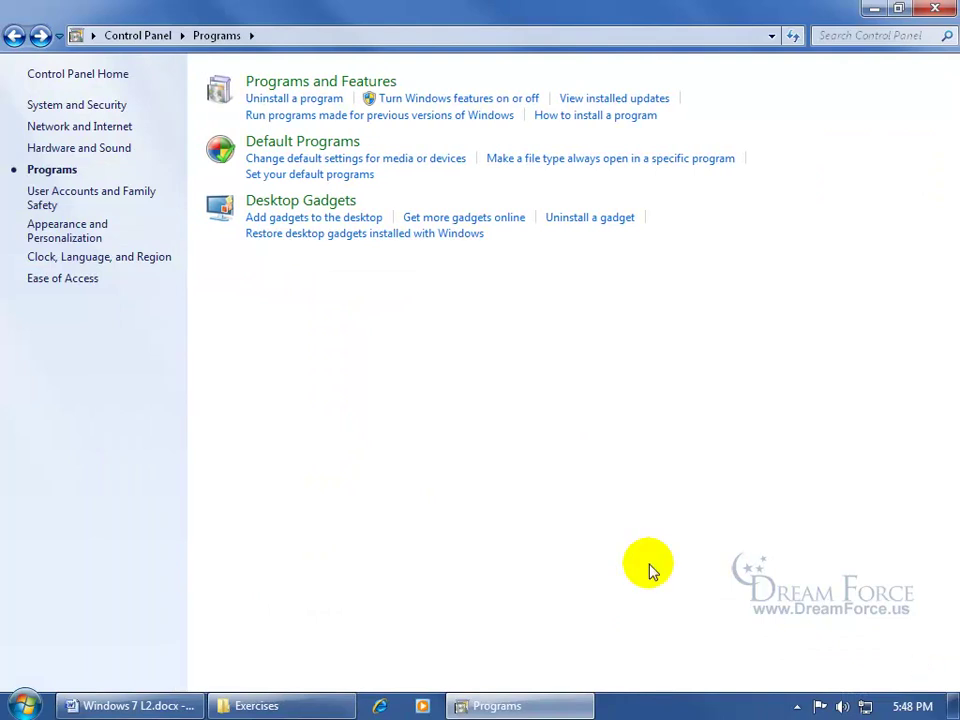
left_click(934, 7)
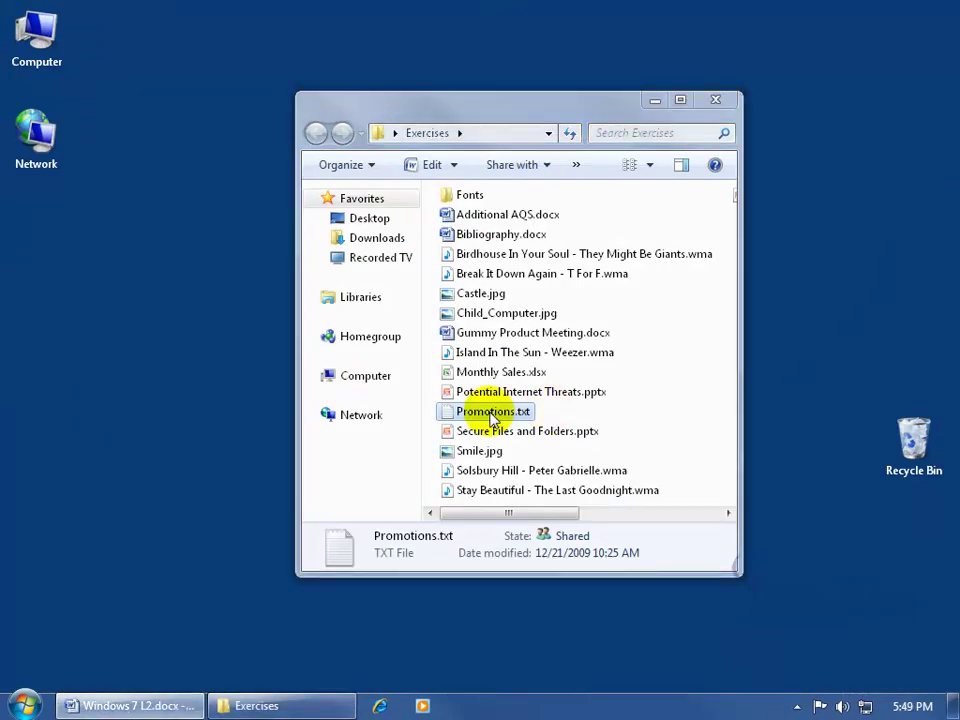
double_click(492, 413)
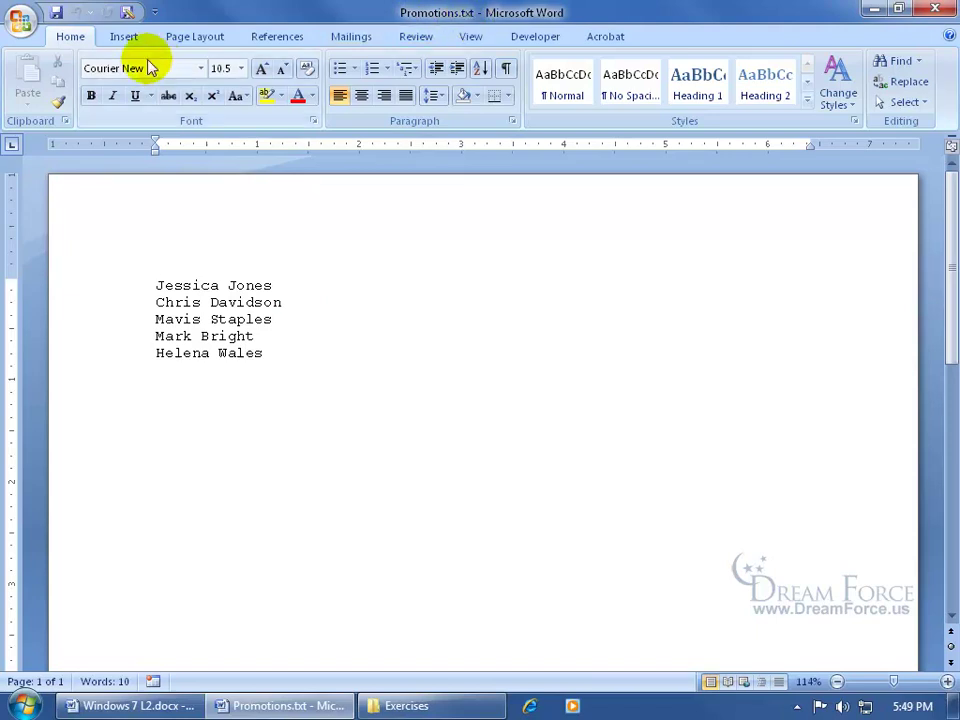
Review the Save As file formats, cancel without saving, and close Promotions.txt
left_click(125, 12)
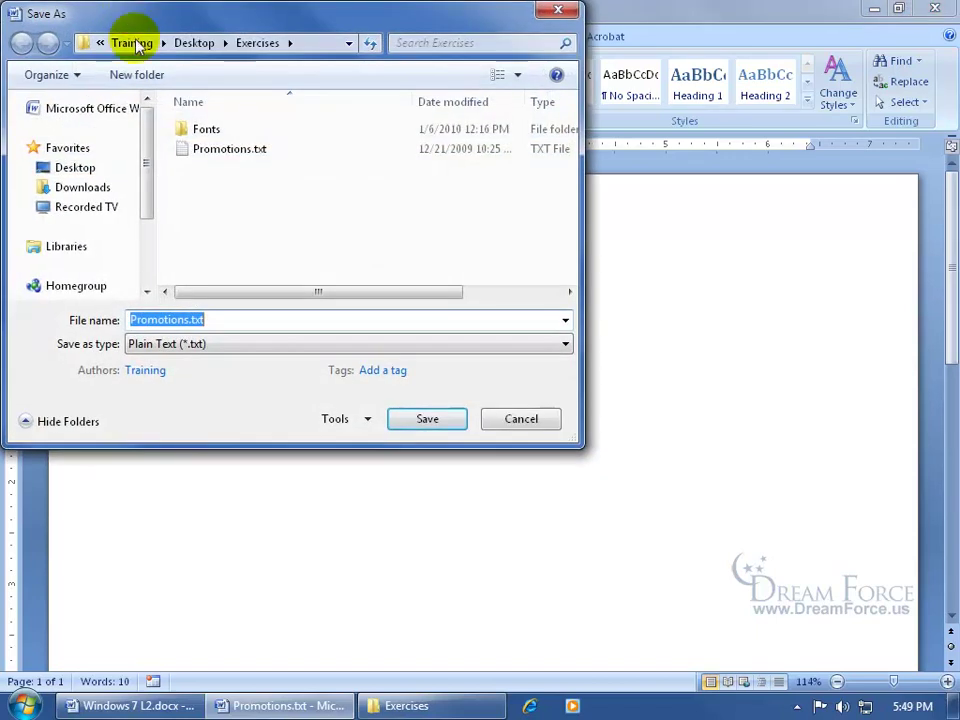
left_click(152, 344)
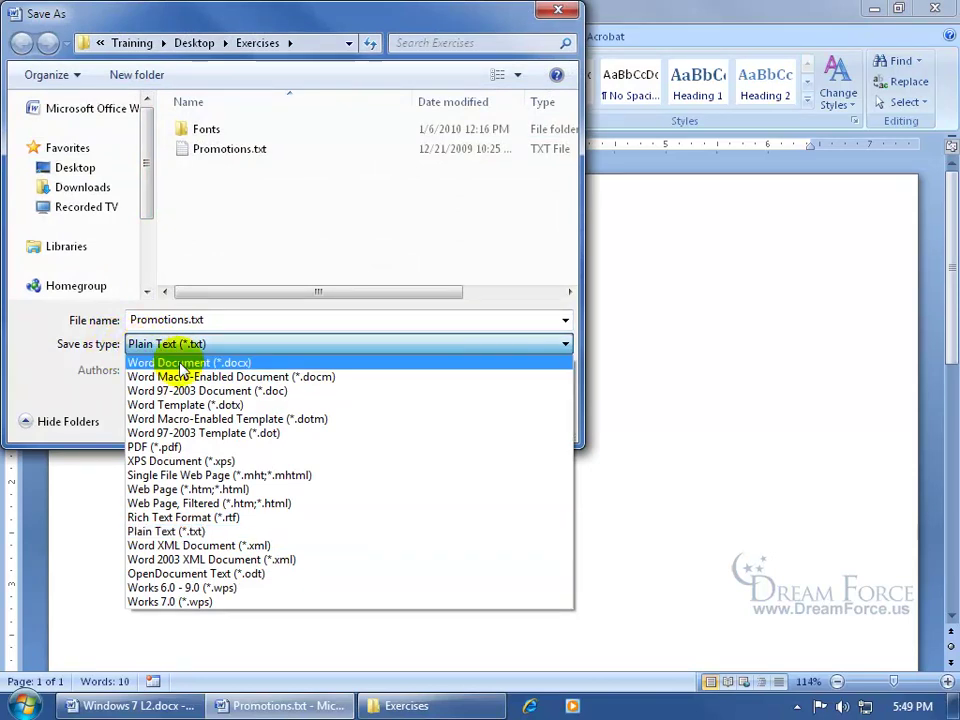
left_click(557, 12)
left_click(557, 12)
left_click(935, 8)
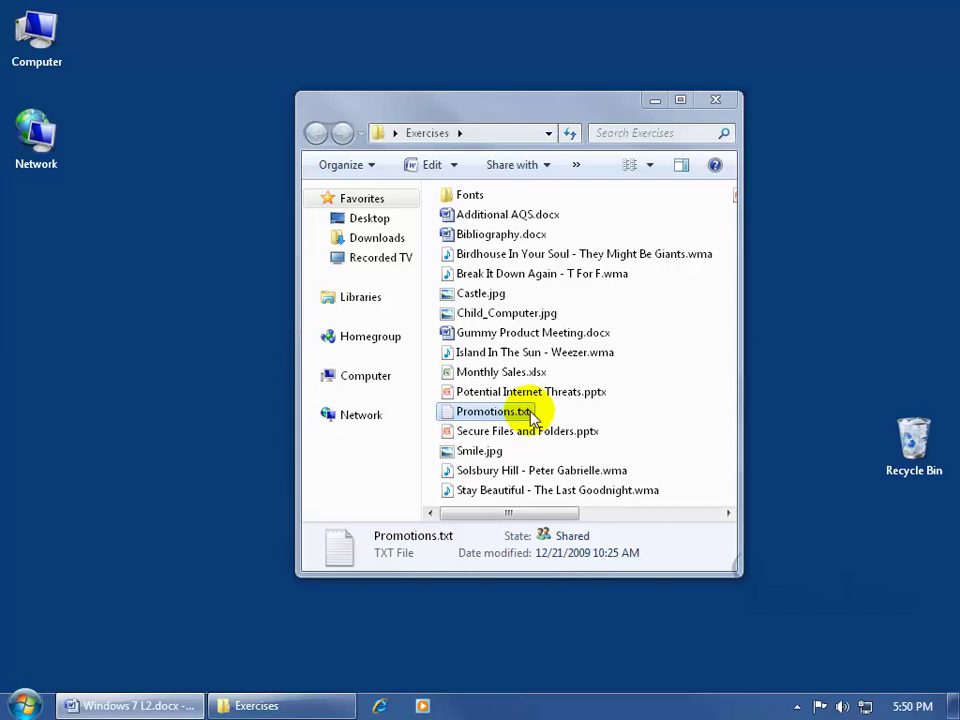
Go to Control Panel > Programs > Set your default programs from the Start menu
left_click(26, 700)
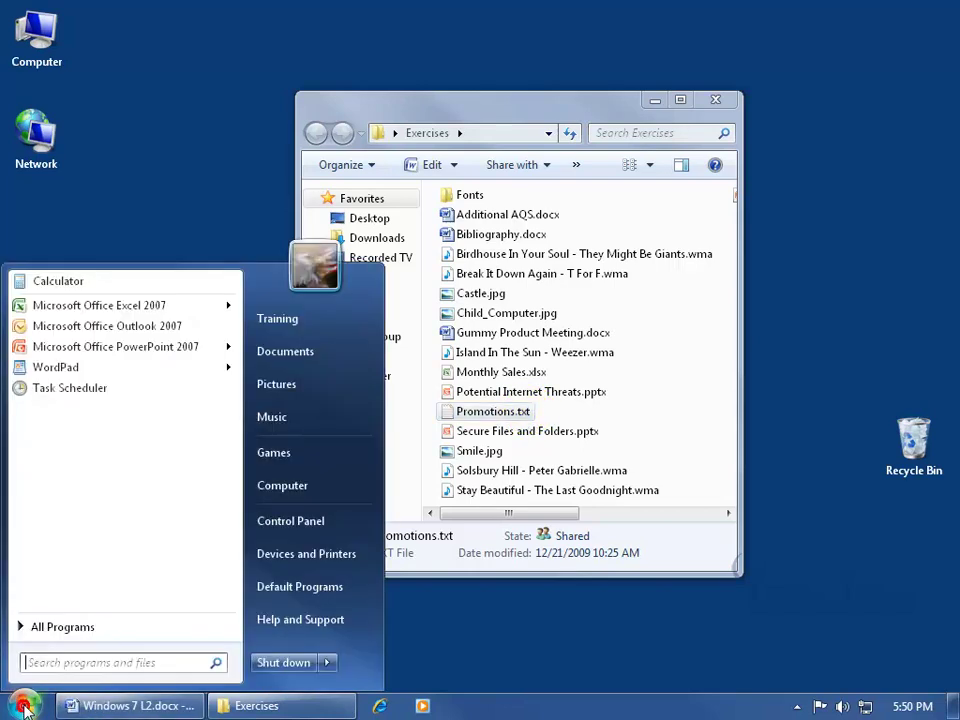
left_click(281, 519)
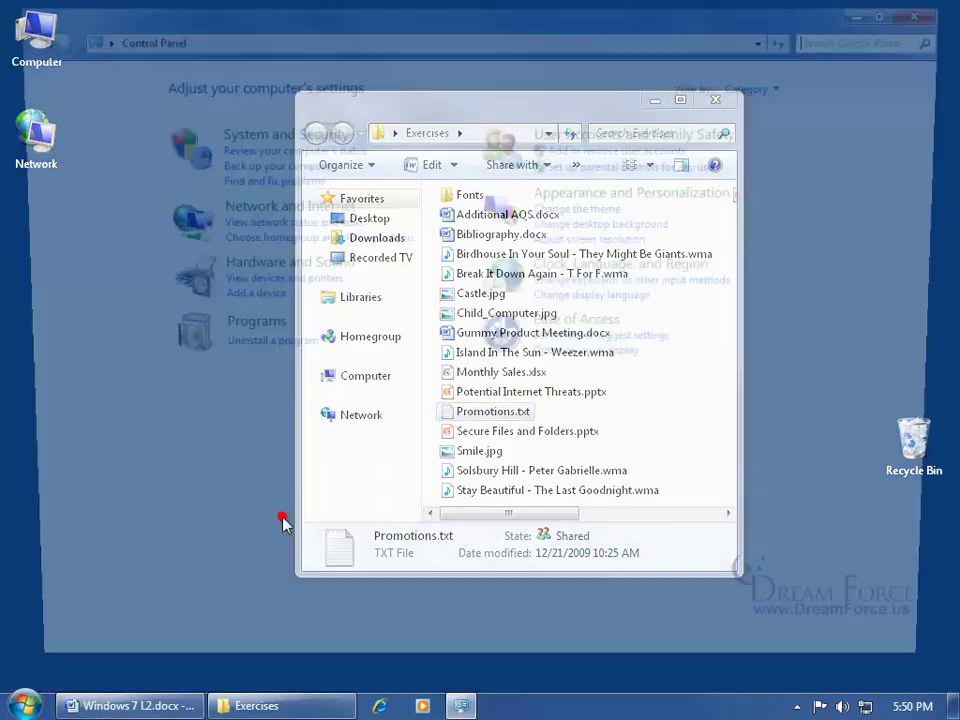
left_click(247, 329)
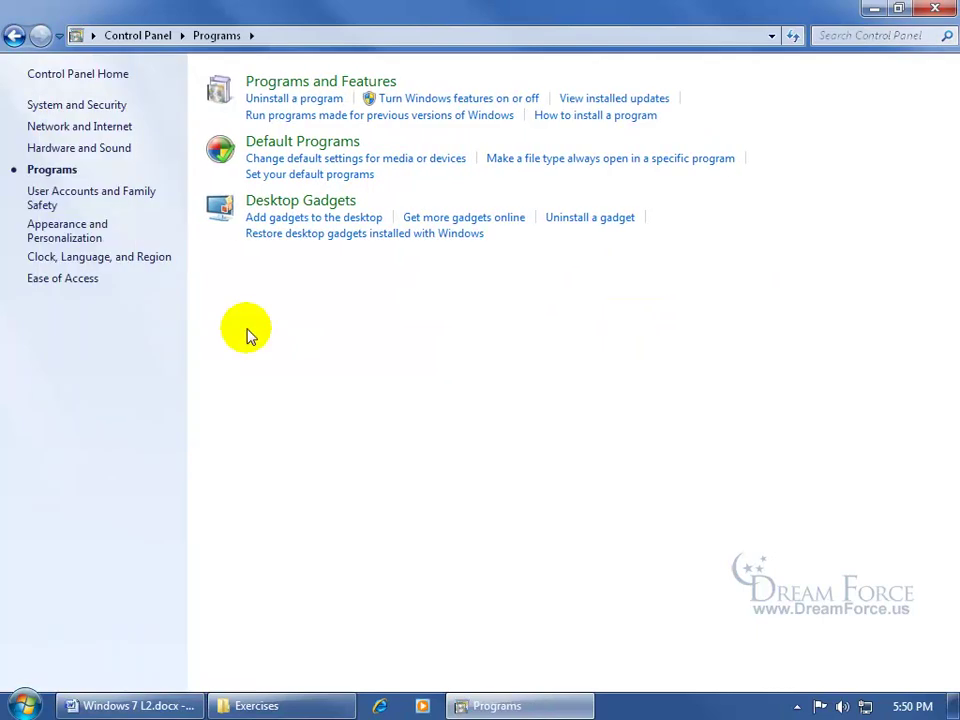
left_click(320, 178)
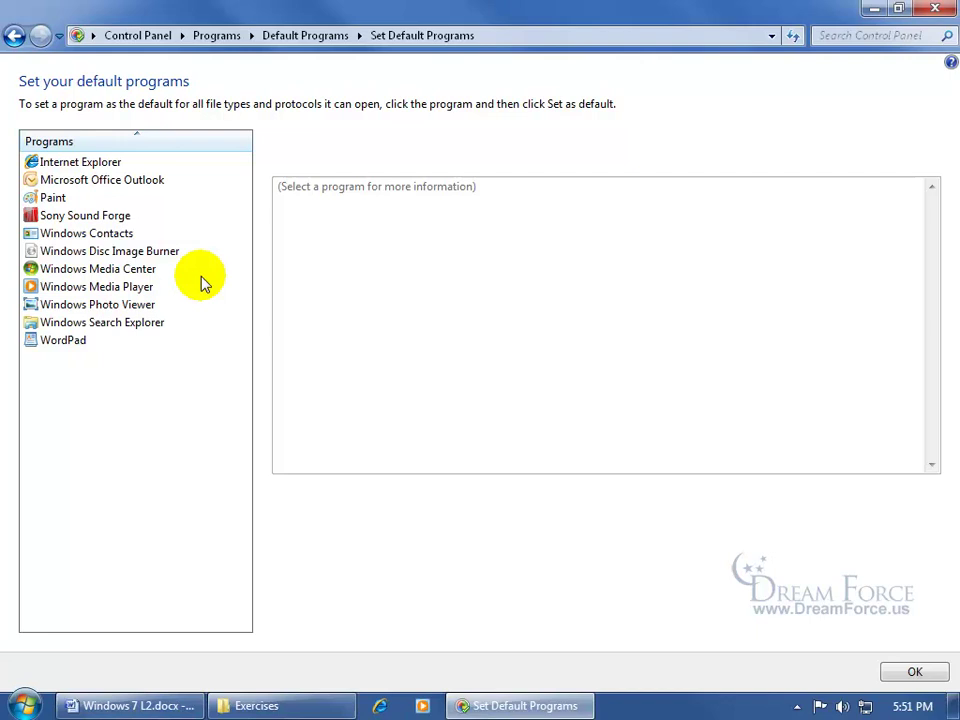
Select all extensions for Windows Photo Viewer in its defaults list and save
left_click(122, 305)
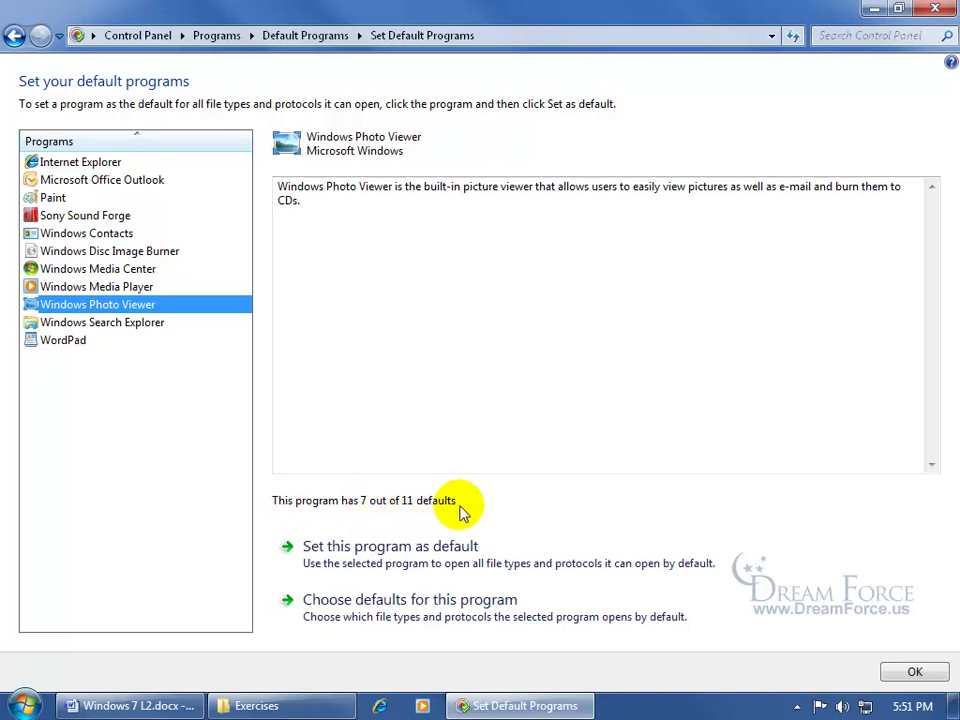
left_click(431, 604)
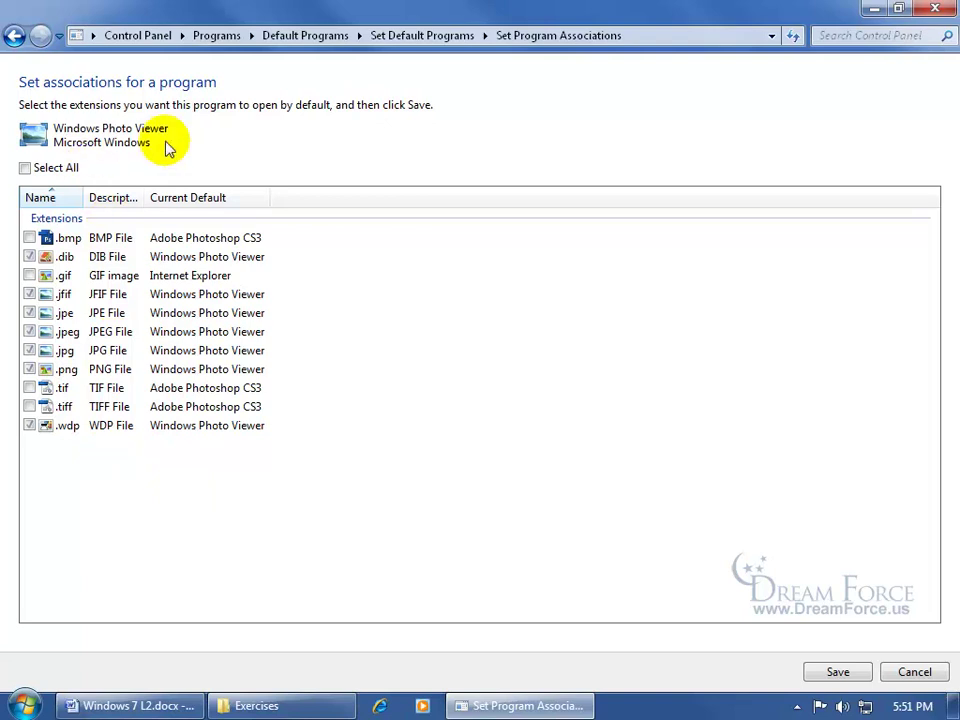
left_click(25, 167)
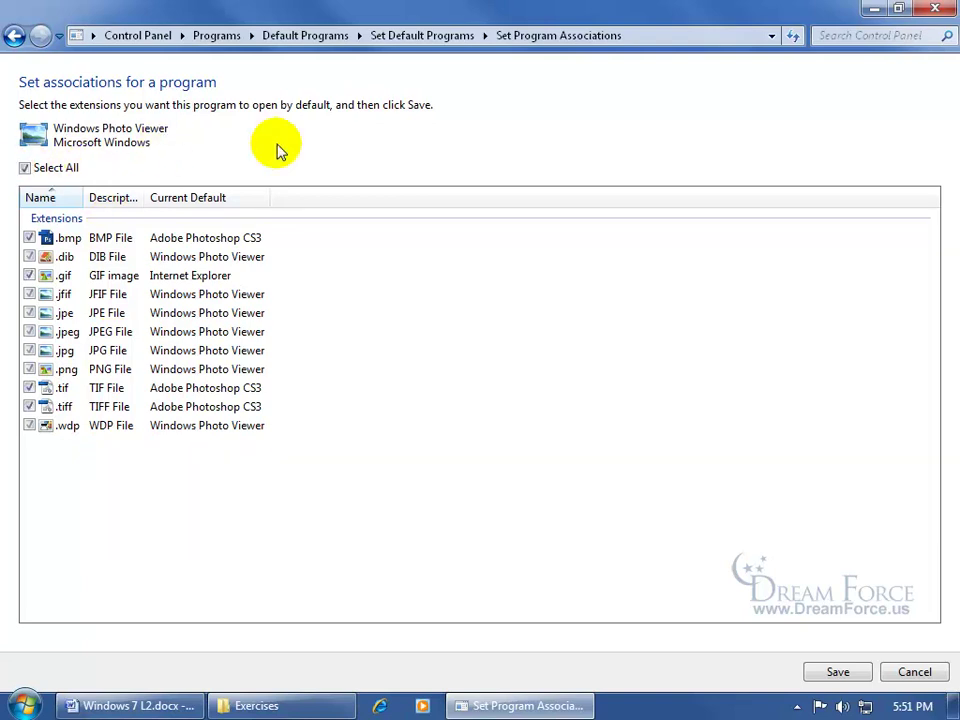
left_click(840, 671)
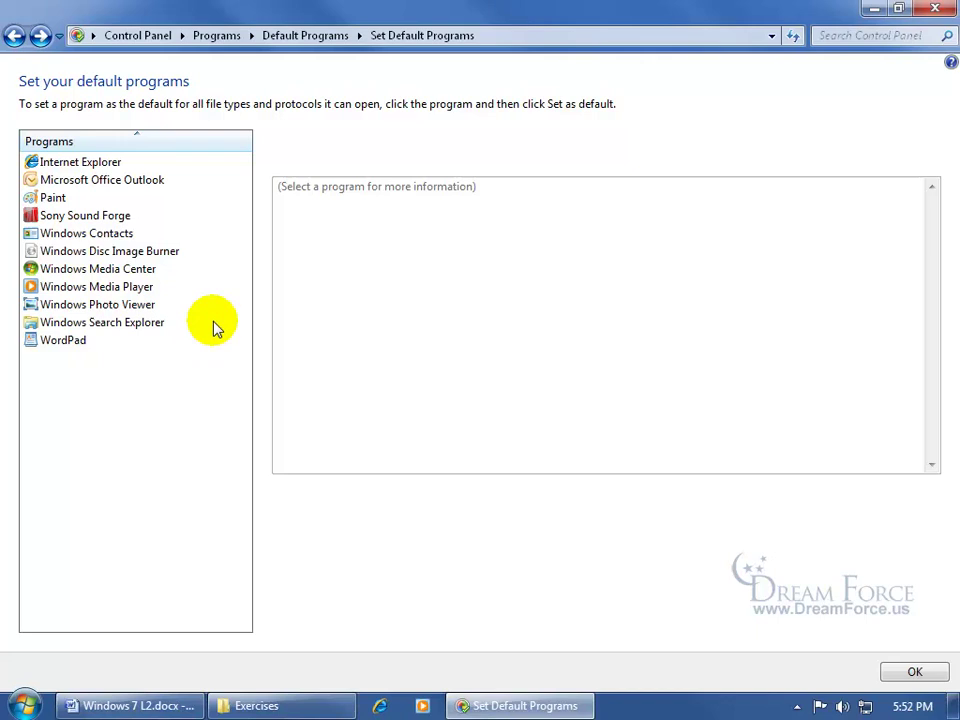
left_click(148, 306)
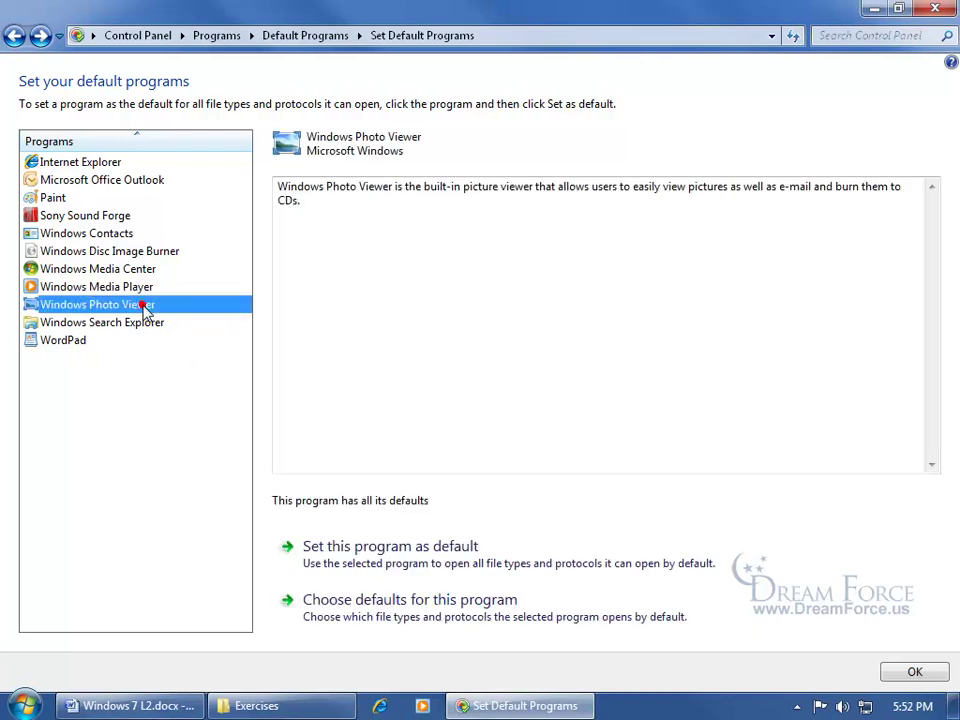
left_click(54, 198)
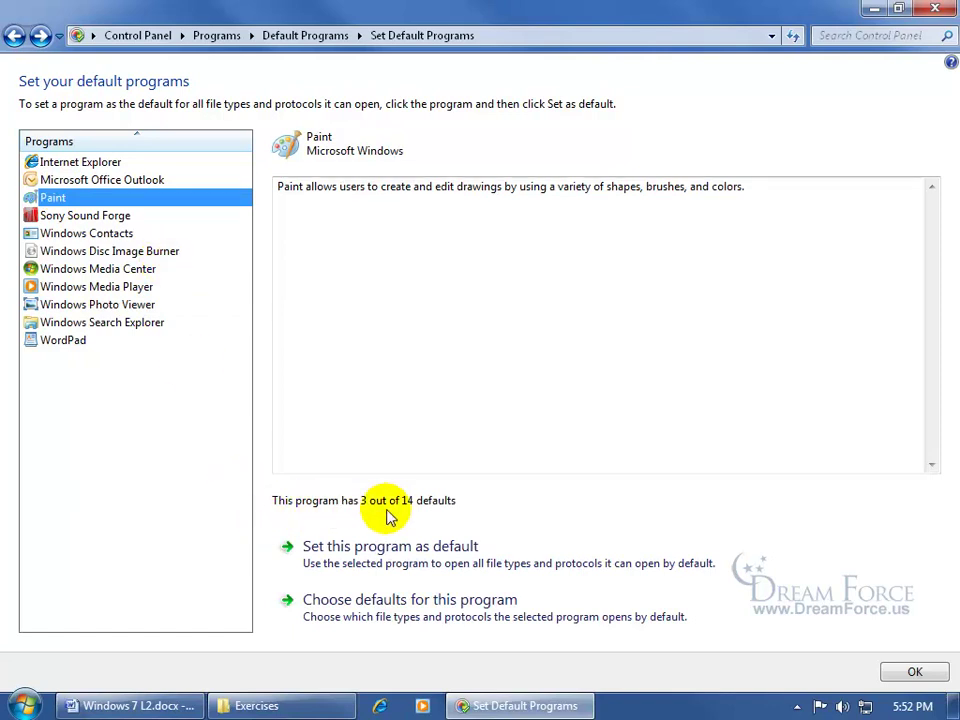
left_click(409, 605)
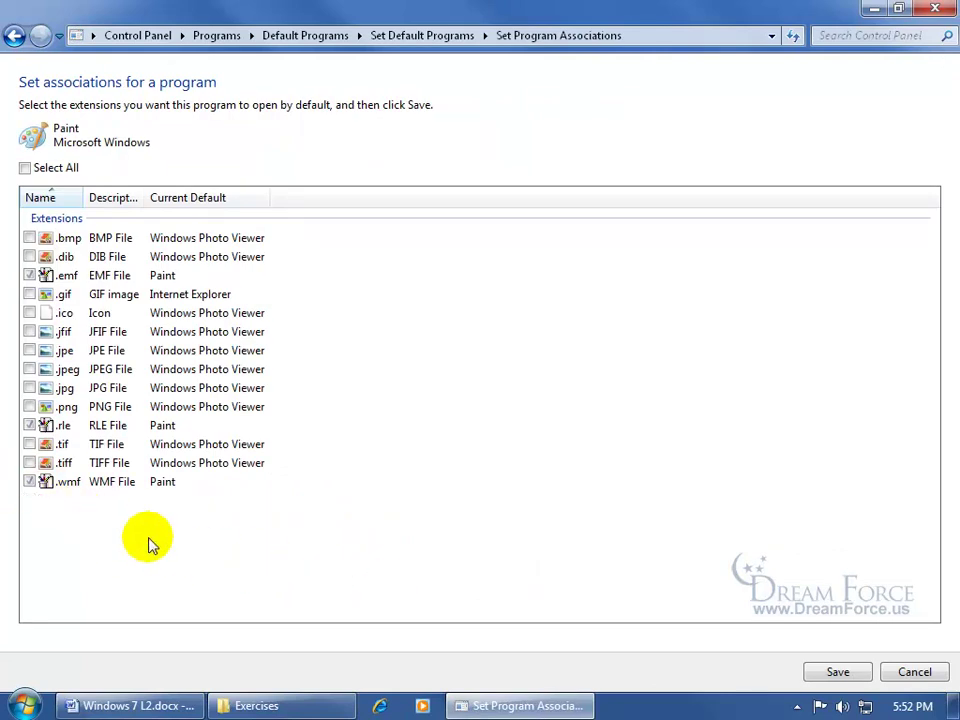
left_click(14, 35)
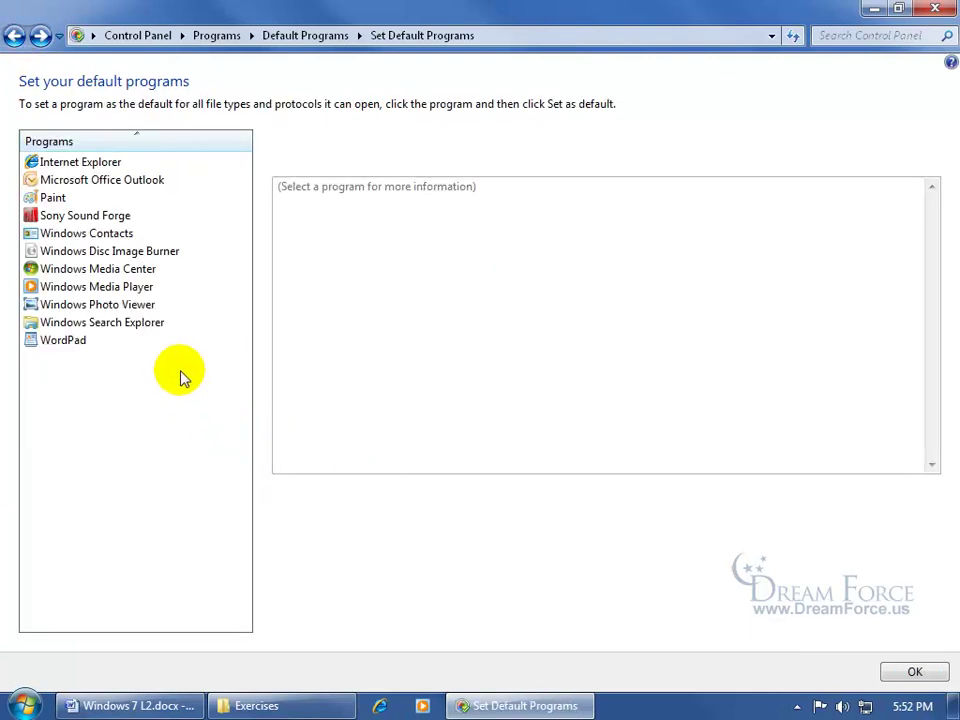
left_click(142, 322)
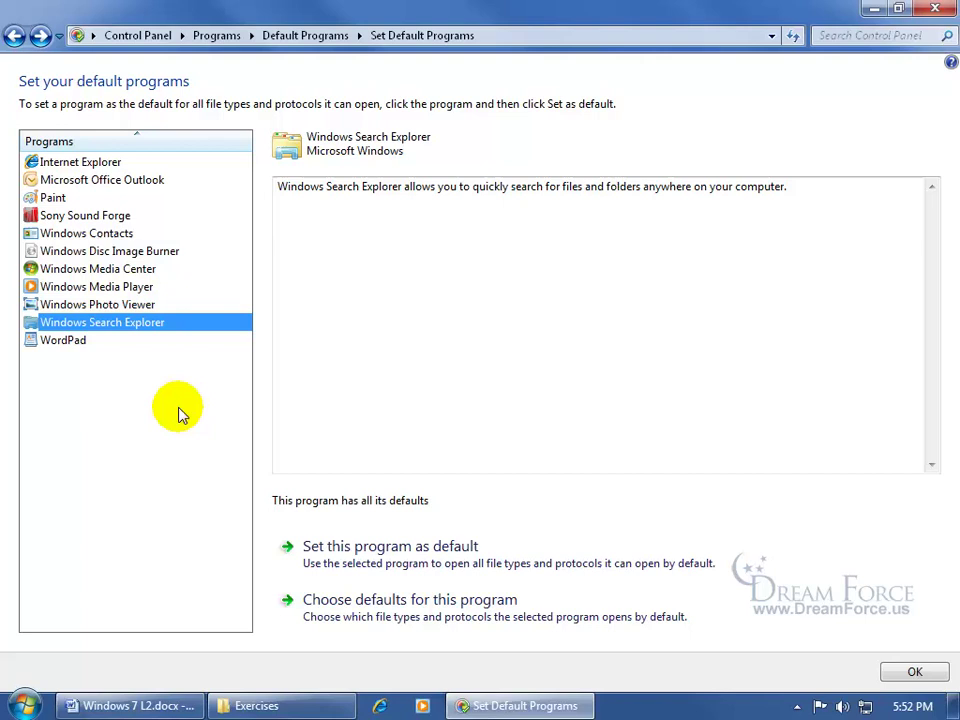